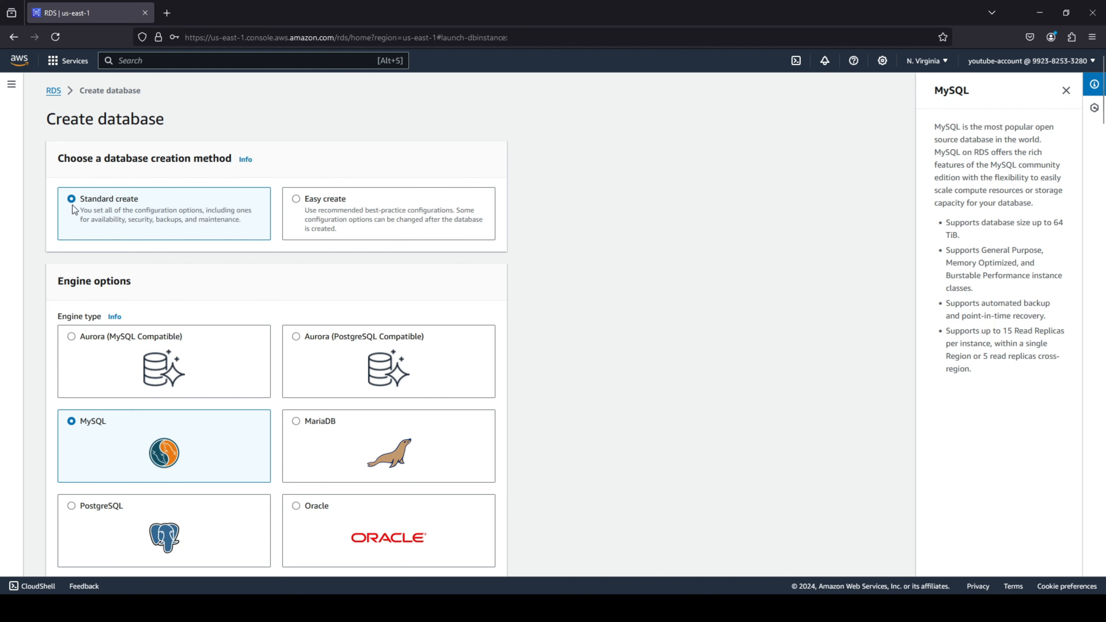
Step: Examine the database form's engine, MySQL version list, template, availability and credentials settings
{"action": "scroll", "coordinate": [117, 227], "scroll_direction": "down", "scroll_amount": 4}
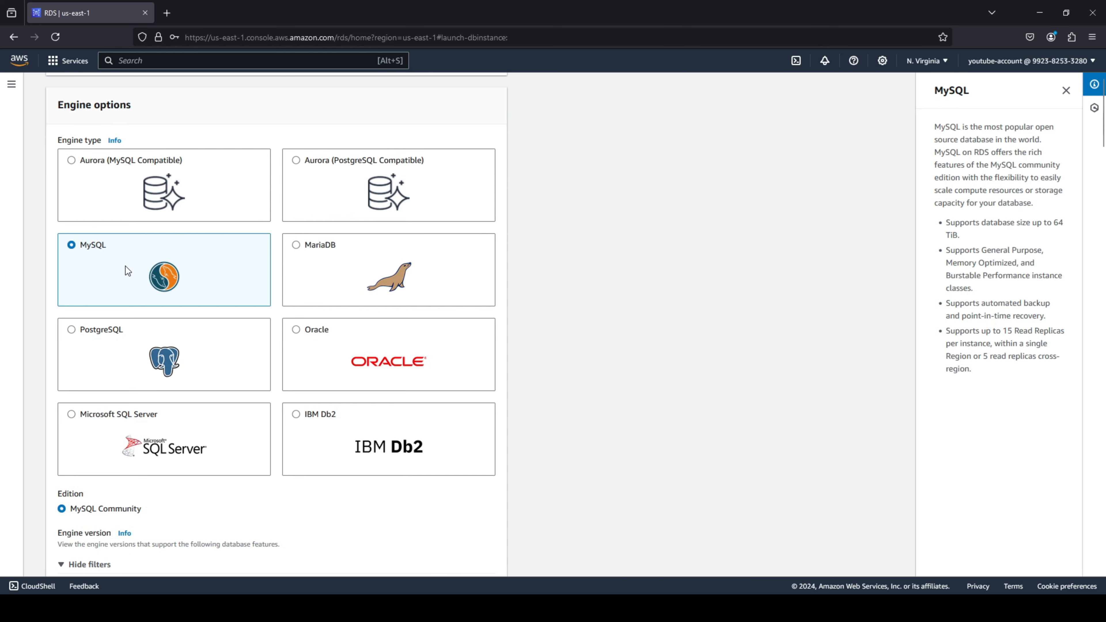
{"action": "scroll", "coordinate": [130, 263], "scroll_direction": "down", "scroll_amount": 5}
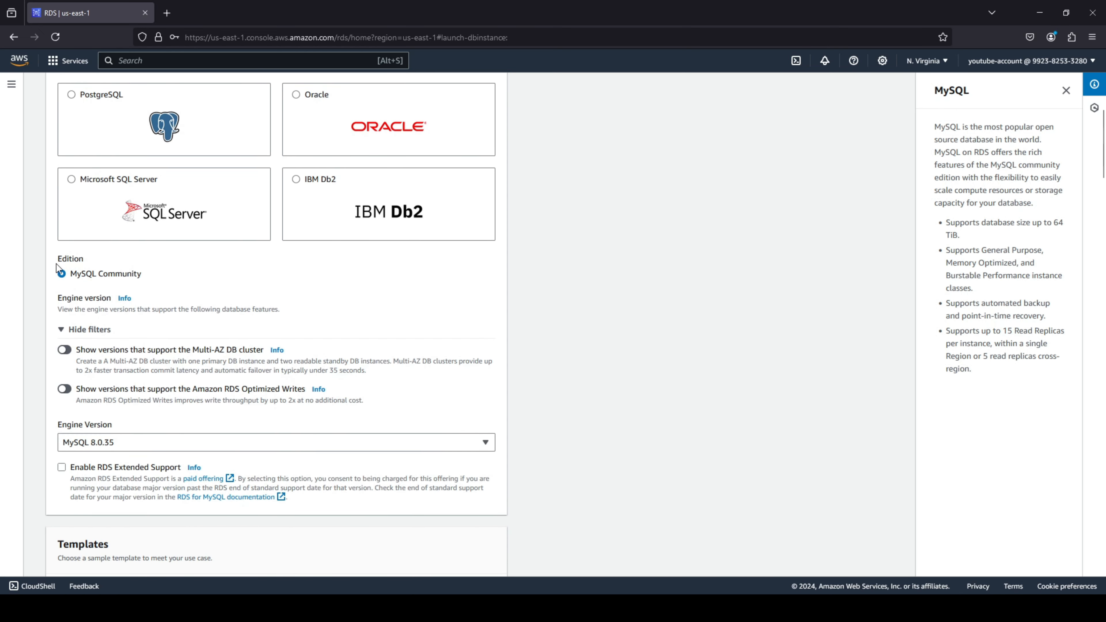
{"action": "scroll", "coordinate": [117, 407], "scroll_direction": "down", "scroll_amount": 1}
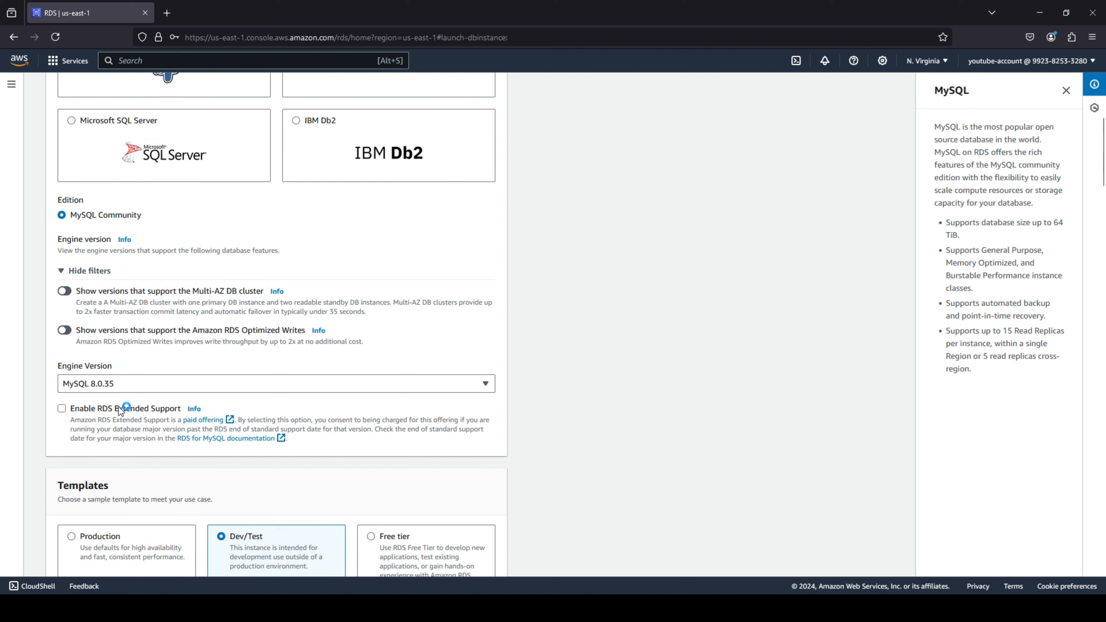
{"action": "left_click", "coordinate": [151, 385]}
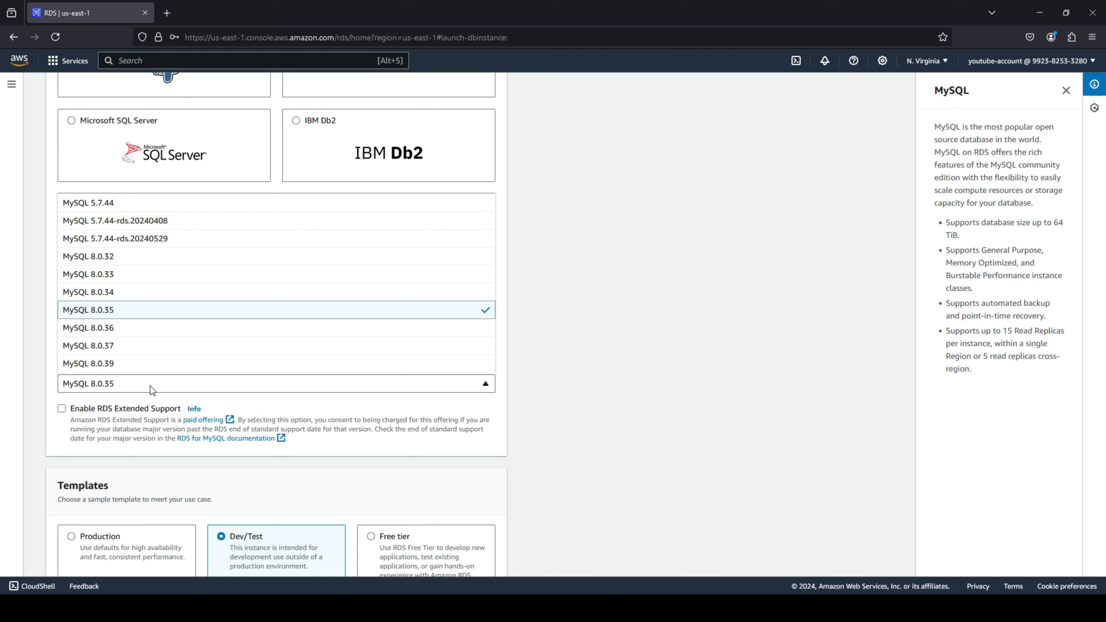
{"action": "left_click", "coordinate": [150, 385]}
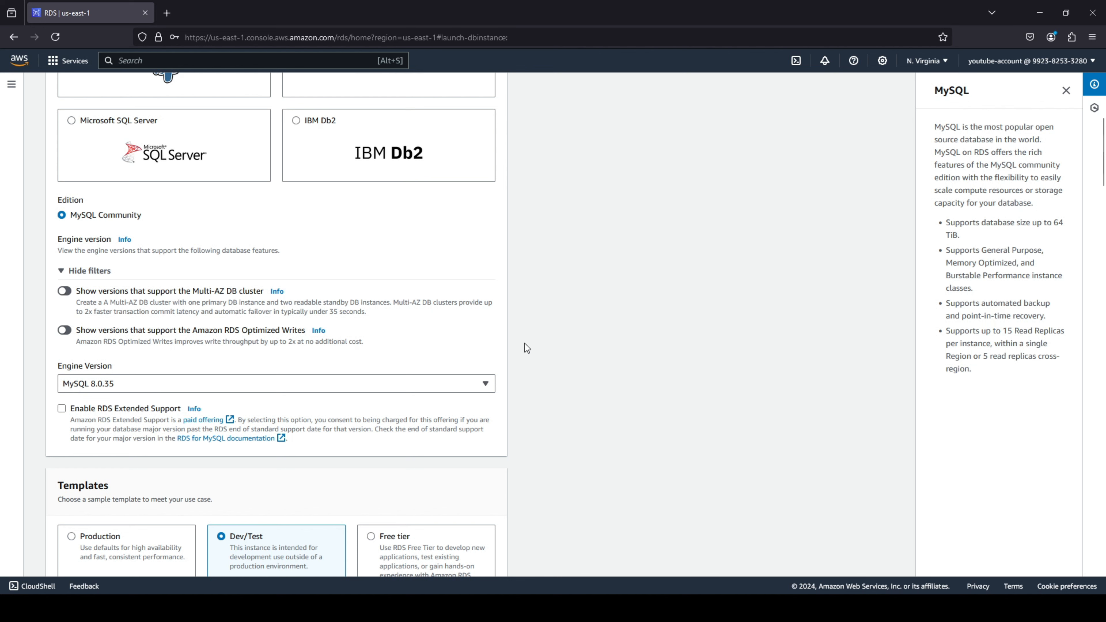
{"action": "scroll", "coordinate": [526, 347], "scroll_direction": "down", "scroll_amount": 5}
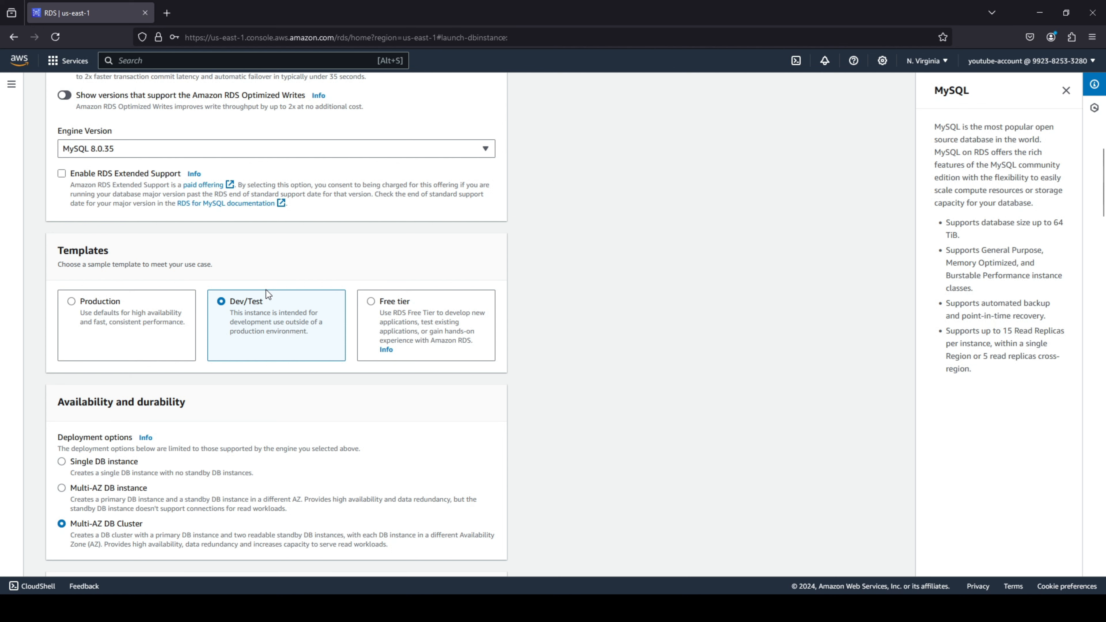
{"action": "scroll", "coordinate": [266, 290], "scroll_direction": "down", "scroll_amount": 1}
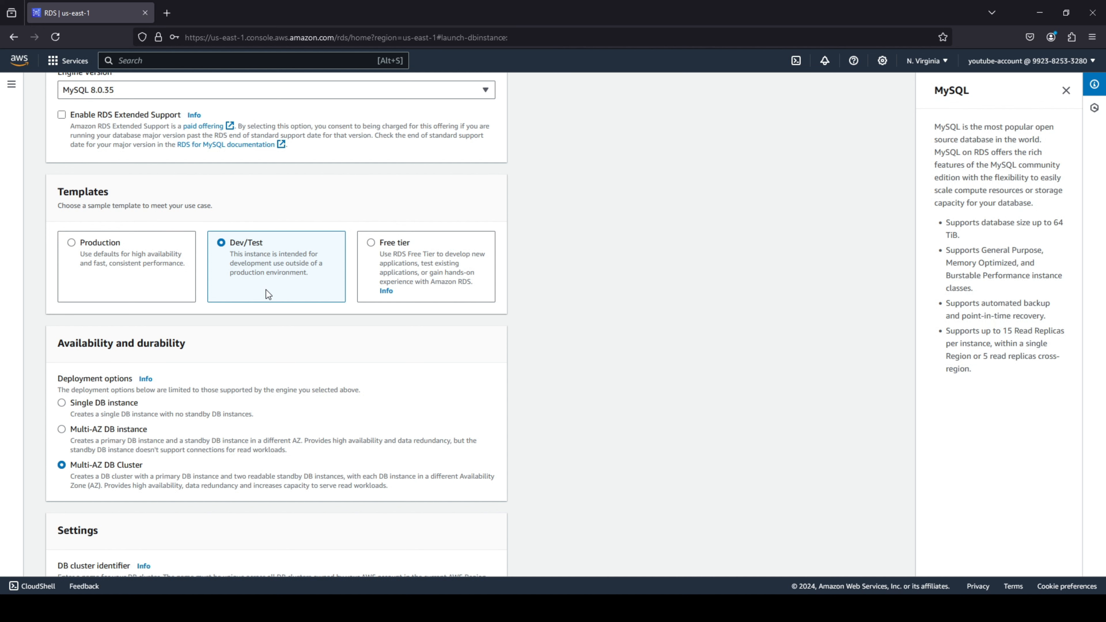
{"action": "scroll", "coordinate": [268, 289], "scroll_direction": "down", "scroll_amount": 1}
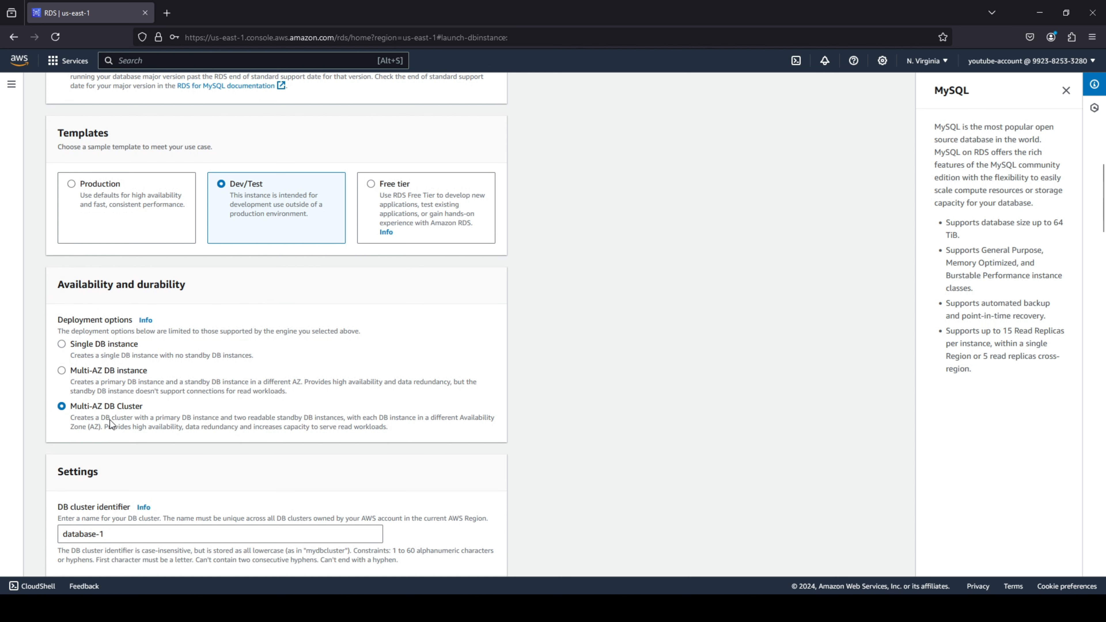
{"action": "scroll", "coordinate": [138, 419], "scroll_direction": "down", "scroll_amount": 3}
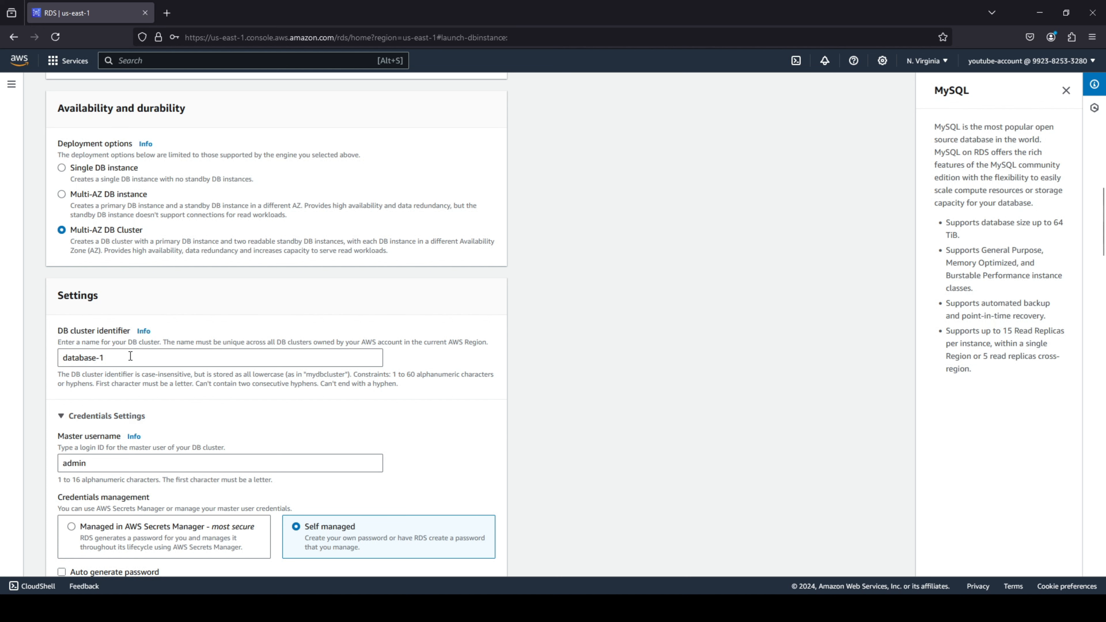
{"action": "scroll", "coordinate": [130, 356], "scroll_direction": "down", "scroll_amount": 2}
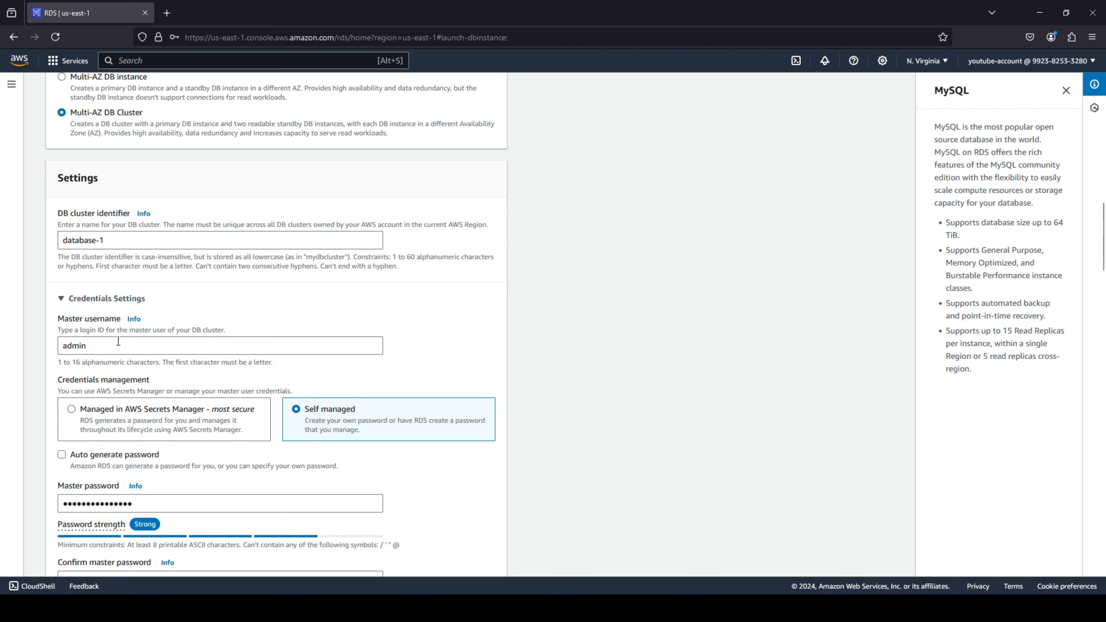
{"action": "scroll", "coordinate": [118, 340], "scroll_direction": "down", "scroll_amount": 2}
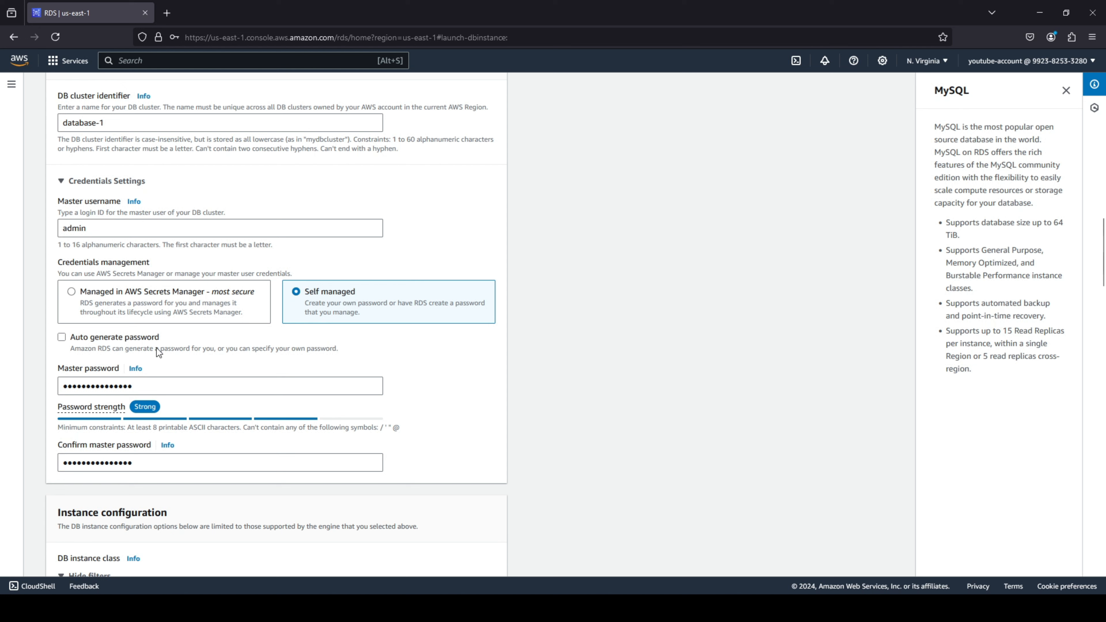
Step: Try the standard classes for the DB instance, and return to the compute optimized classes
{"action": "scroll", "coordinate": [523, 373], "scroll_direction": "down", "scroll_amount": 6}
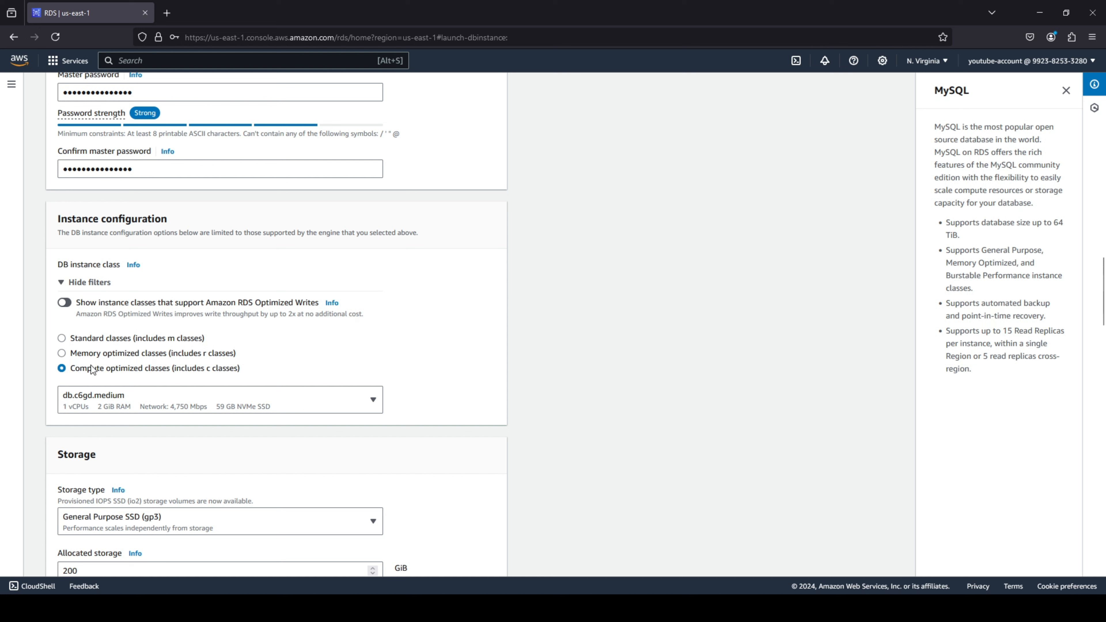
{"action": "left_click", "coordinate": [99, 339]}
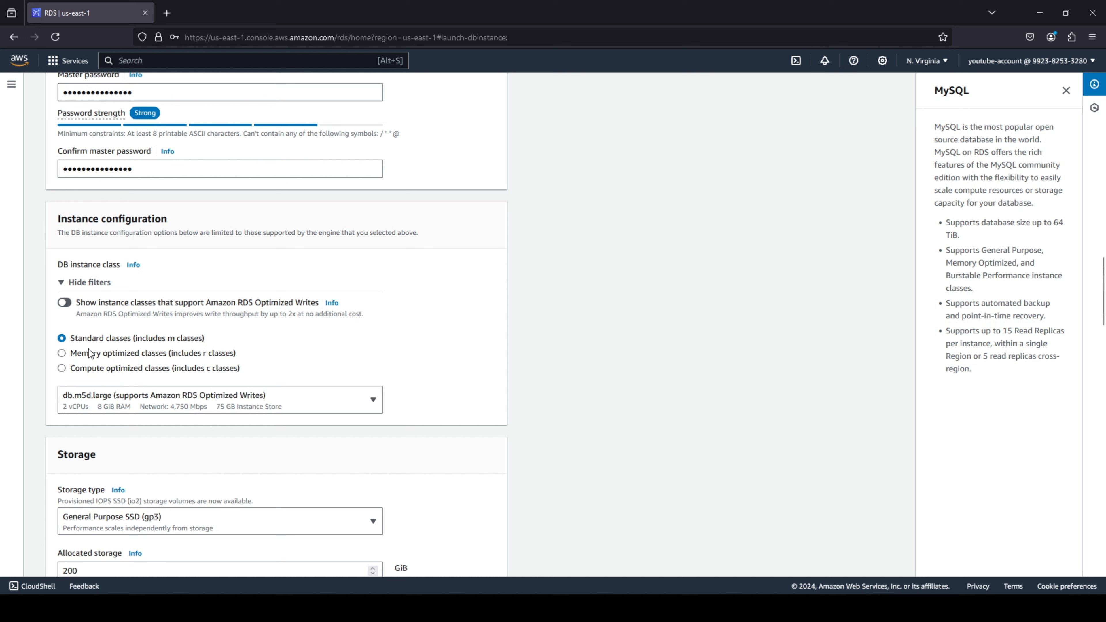
{"action": "left_click", "coordinate": [61, 368]}
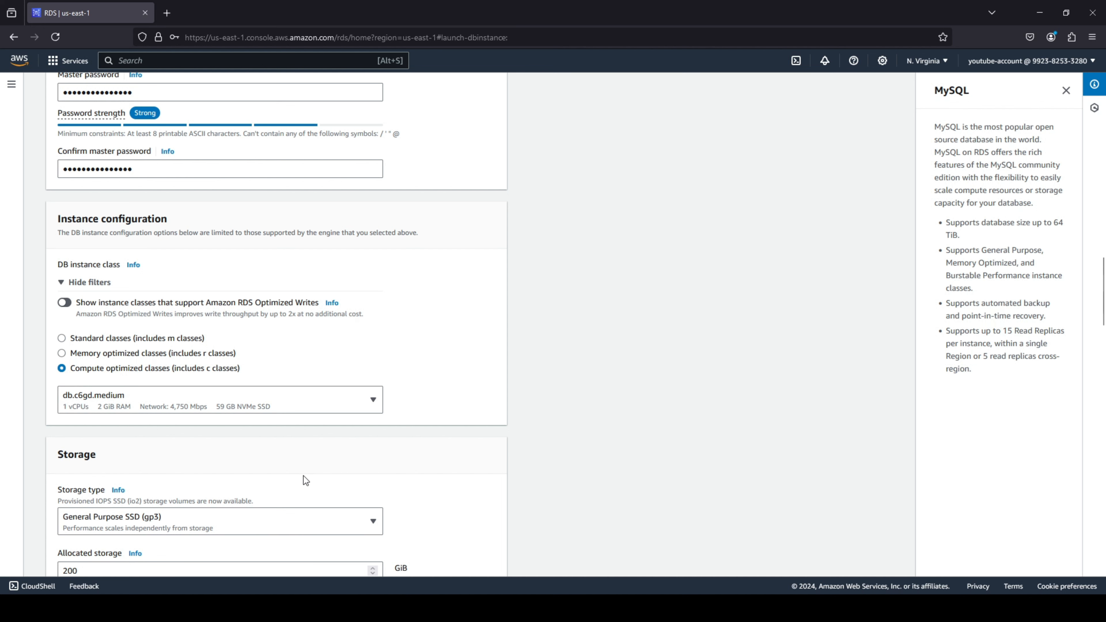
Step: Examine the storage, connectivity, security group, tags, authentication, monitoring and additional configuration sections of the database form
{"action": "scroll", "coordinate": [285, 423], "scroll_direction": "down", "scroll_amount": 4}
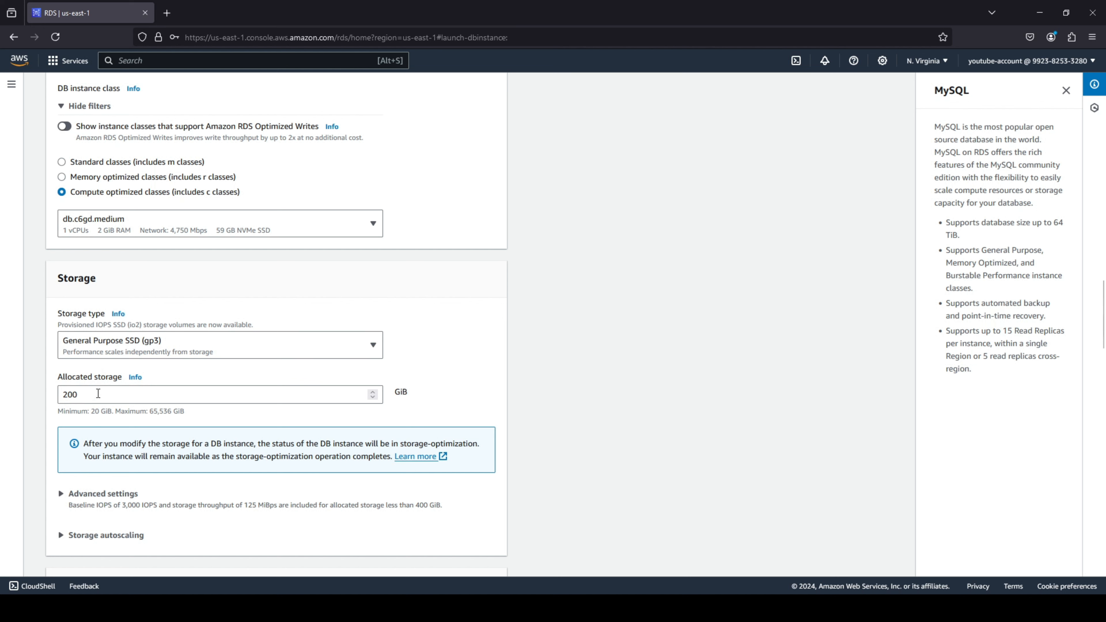
{"action": "scroll", "coordinate": [97, 393], "scroll_direction": "down", "scroll_amount": 1}
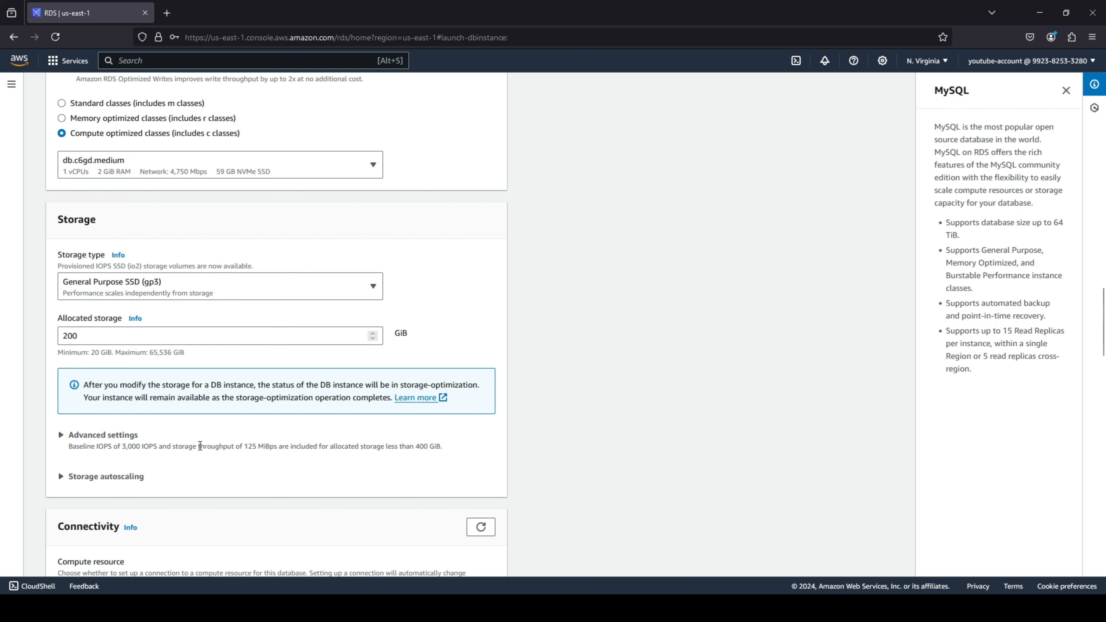
{"action": "scroll", "coordinate": [200, 446], "scroll_direction": "down", "scroll_amount": 4}
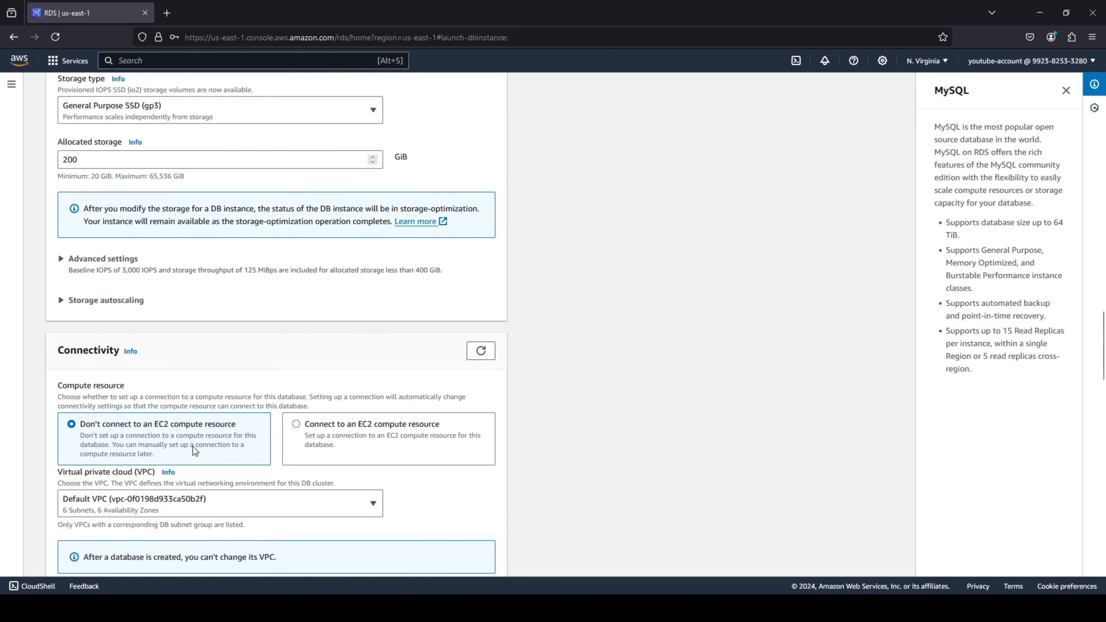
{"action": "scroll", "coordinate": [158, 344], "scroll_direction": "down", "scroll_amount": 3}
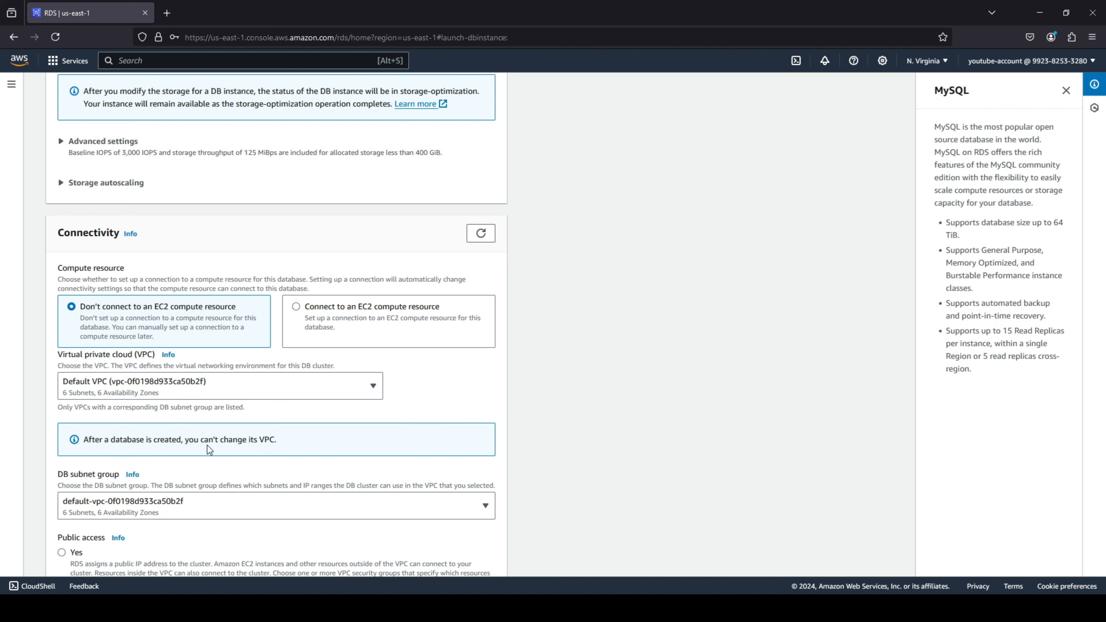
{"action": "scroll", "coordinate": [278, 437], "scroll_direction": "down", "scroll_amount": 3}
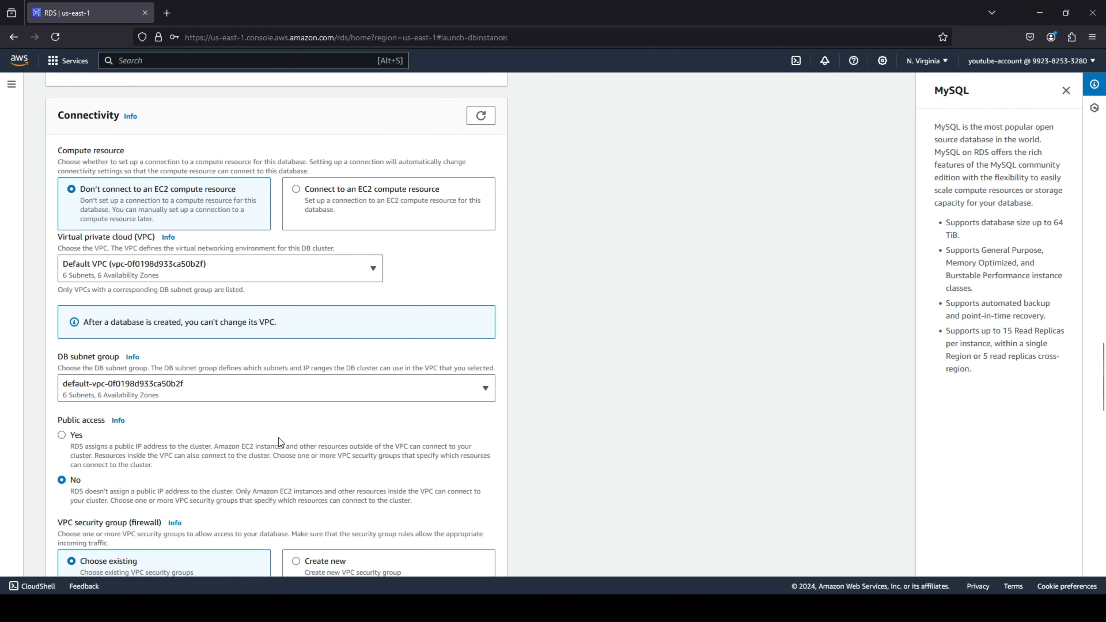
{"action": "scroll", "coordinate": [279, 438], "scroll_direction": "down", "scroll_amount": 3}
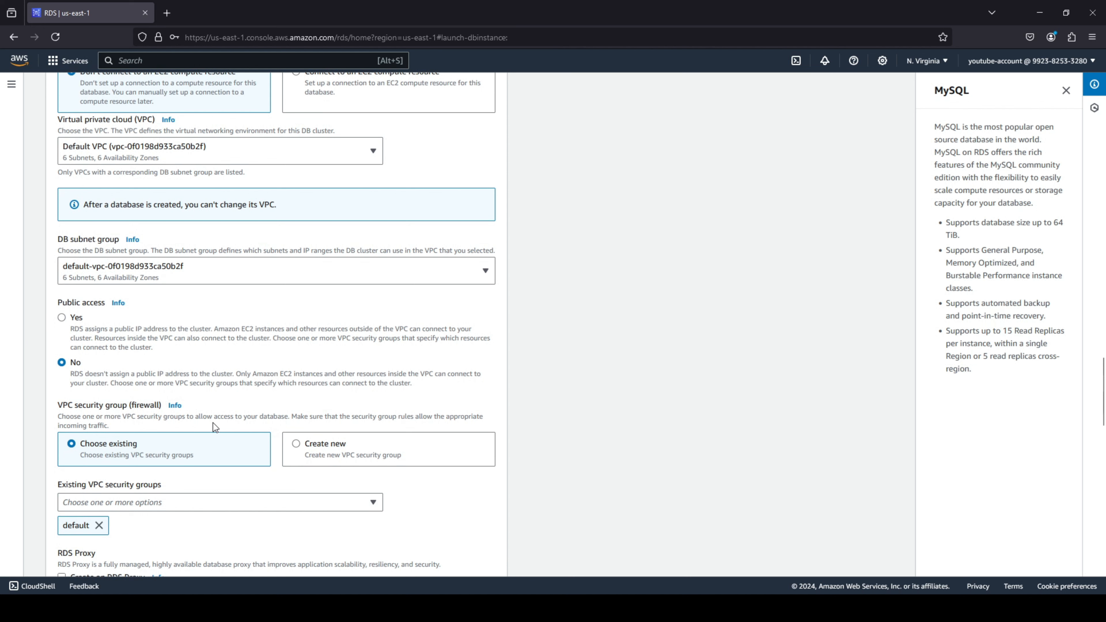
{"action": "scroll", "coordinate": [212, 422], "scroll_direction": "down", "scroll_amount": 2}
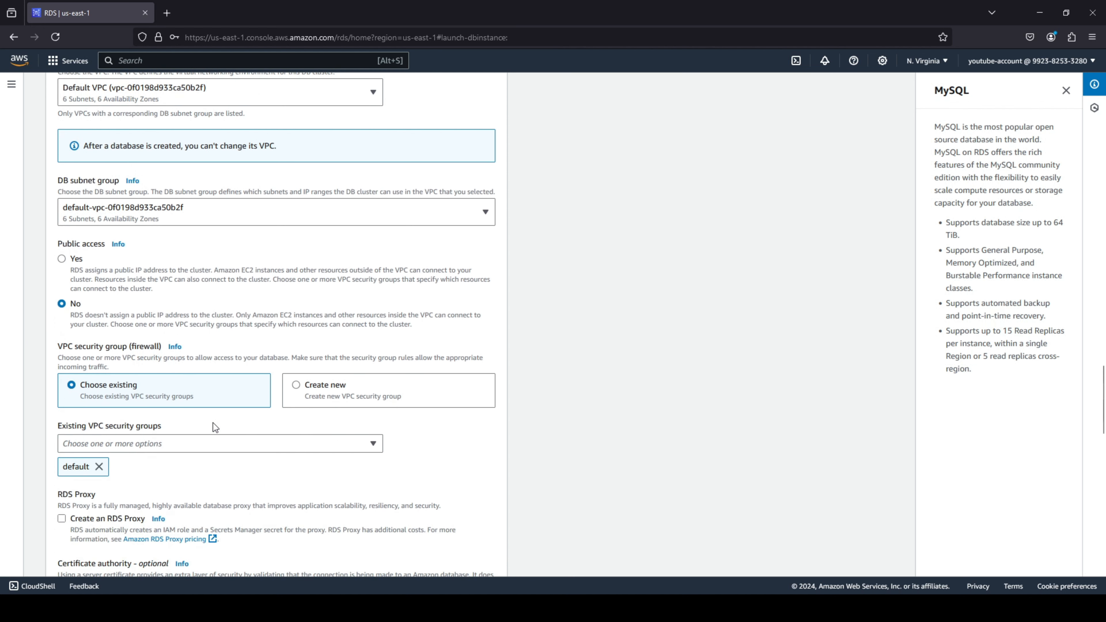
{"action": "scroll", "coordinate": [213, 423], "scroll_direction": "down", "scroll_amount": 2}
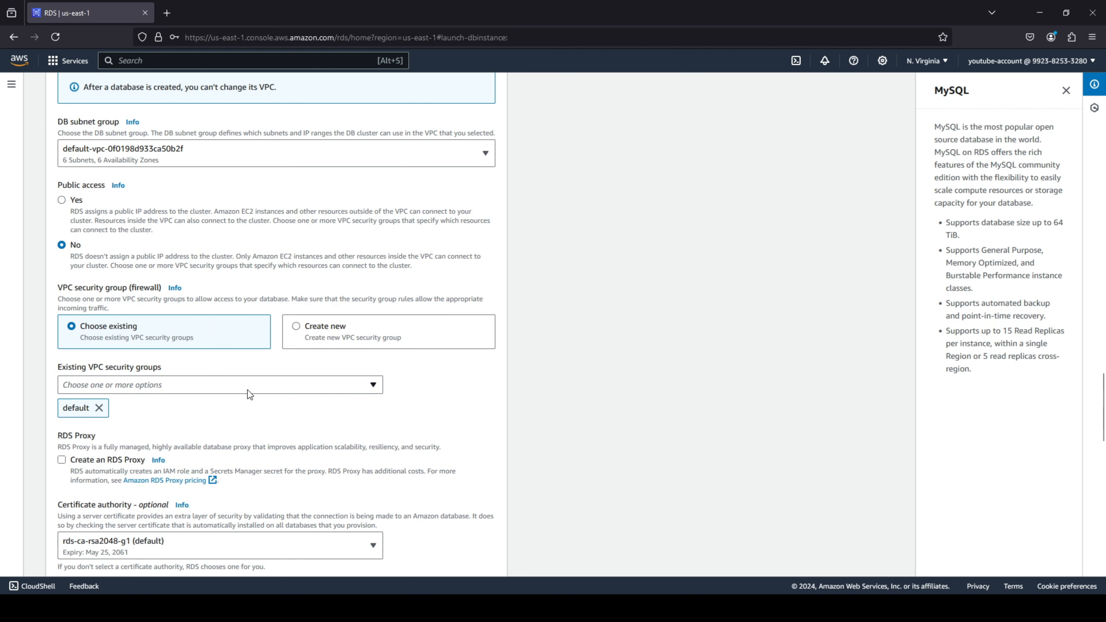
{"action": "scroll", "coordinate": [246, 412], "scroll_direction": "down", "scroll_amount": 4}
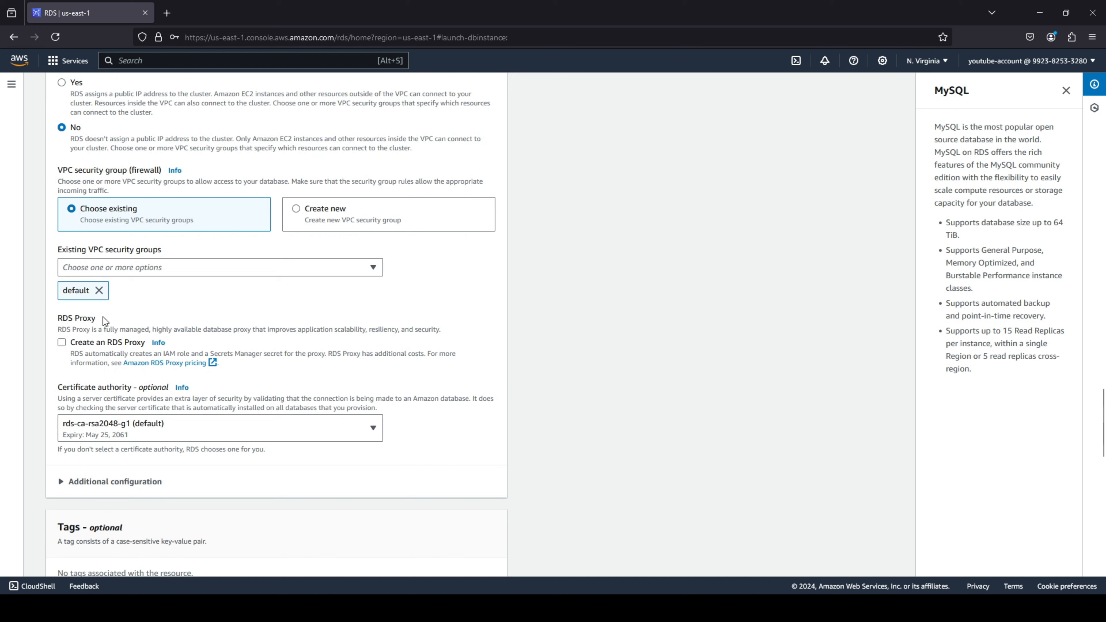
{"action": "scroll", "coordinate": [335, 463], "scroll_direction": "down", "scroll_amount": 4}
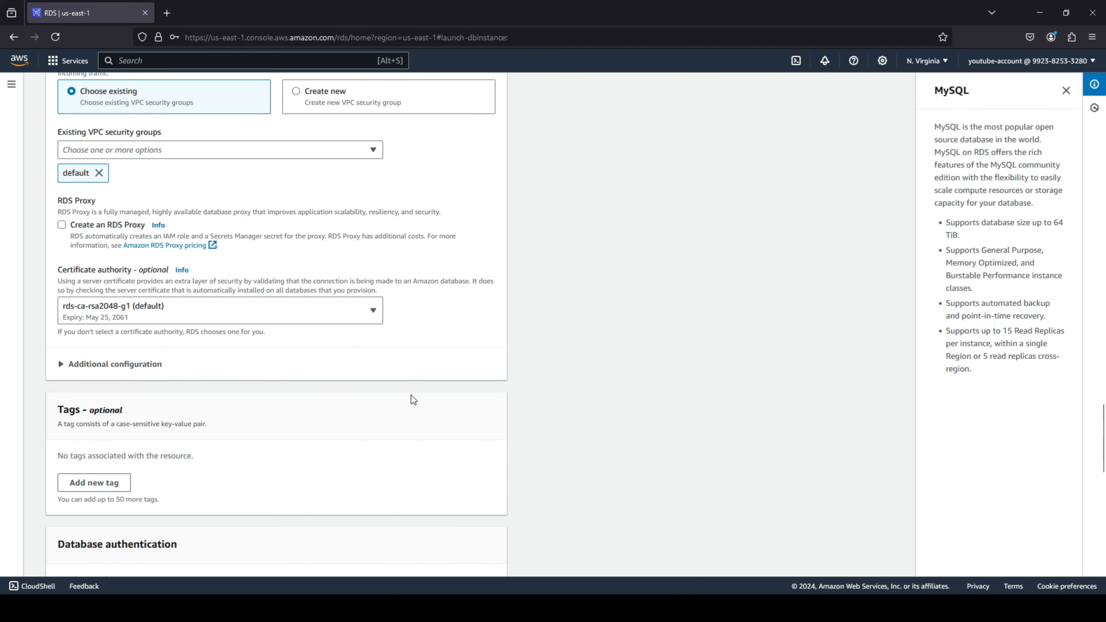
{"action": "scroll", "coordinate": [340, 397], "scroll_direction": "down", "scroll_amount": 10}
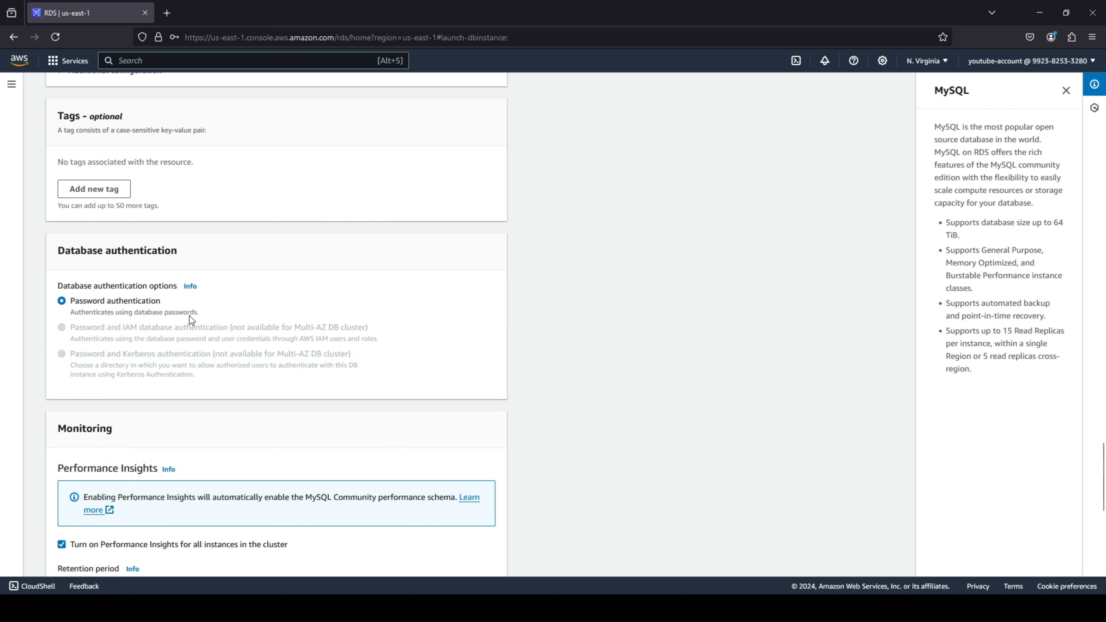
{"action": "scroll", "coordinate": [190, 320], "scroll_direction": "down", "scroll_amount": 8}
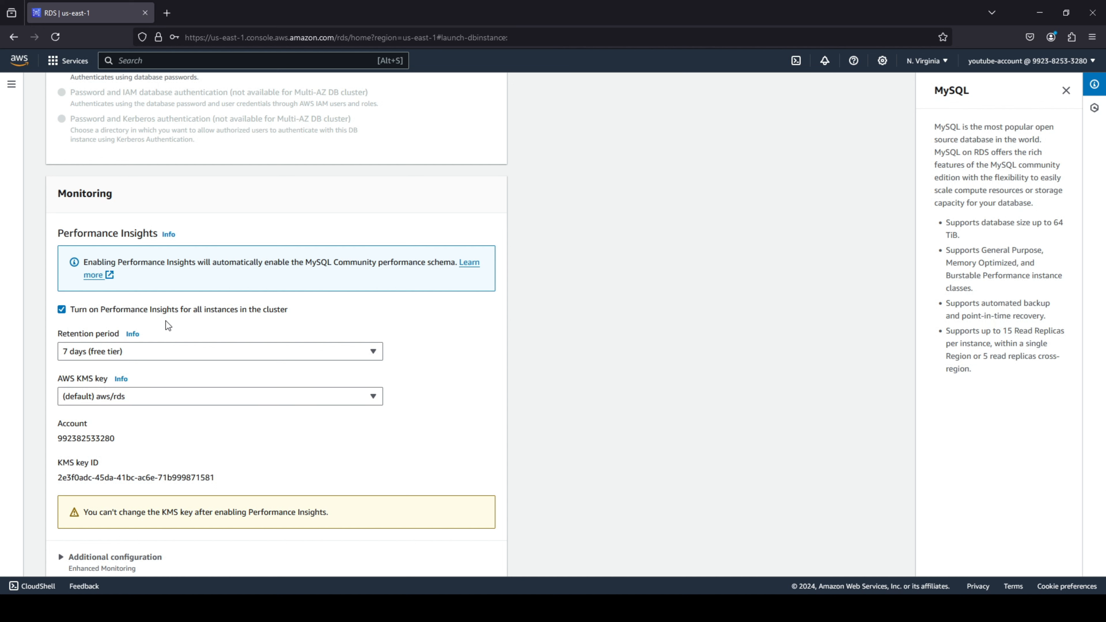
{"action": "scroll", "coordinate": [166, 321], "scroll_direction": "down", "scroll_amount": 2}
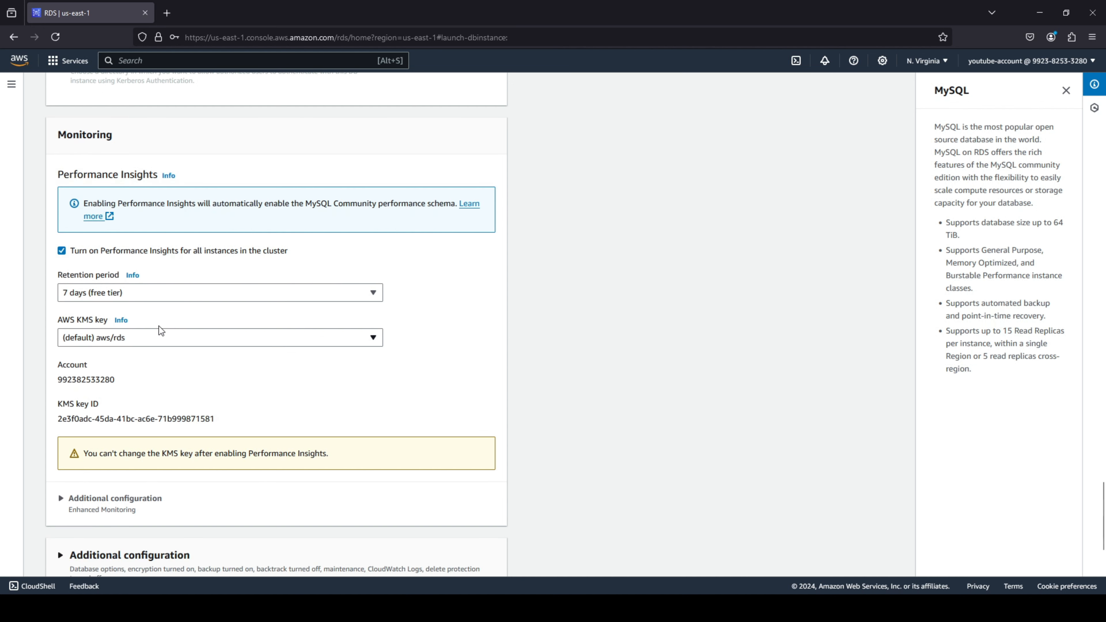
{"action": "scroll", "coordinate": [159, 326], "scroll_direction": "down", "scroll_amount": 8}
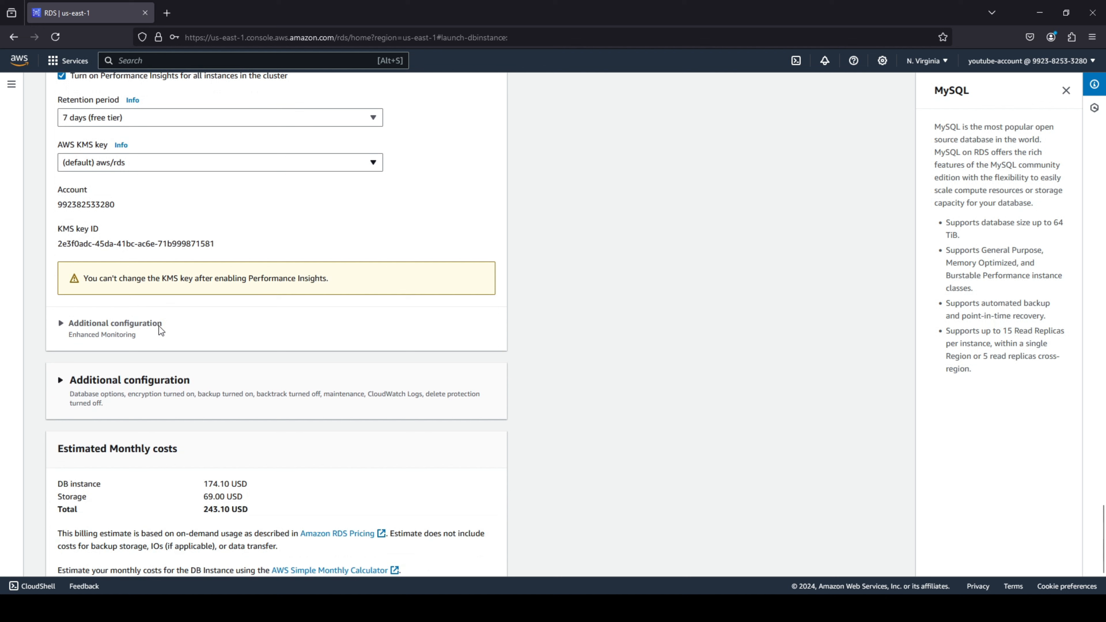
Step: Create the MySQL Multi-AZ DB cluster database-1 with the form's settings and dismiss the suggested add-ons
{"action": "scroll", "coordinate": [160, 331], "scroll_direction": "down", "scroll_amount": 2}
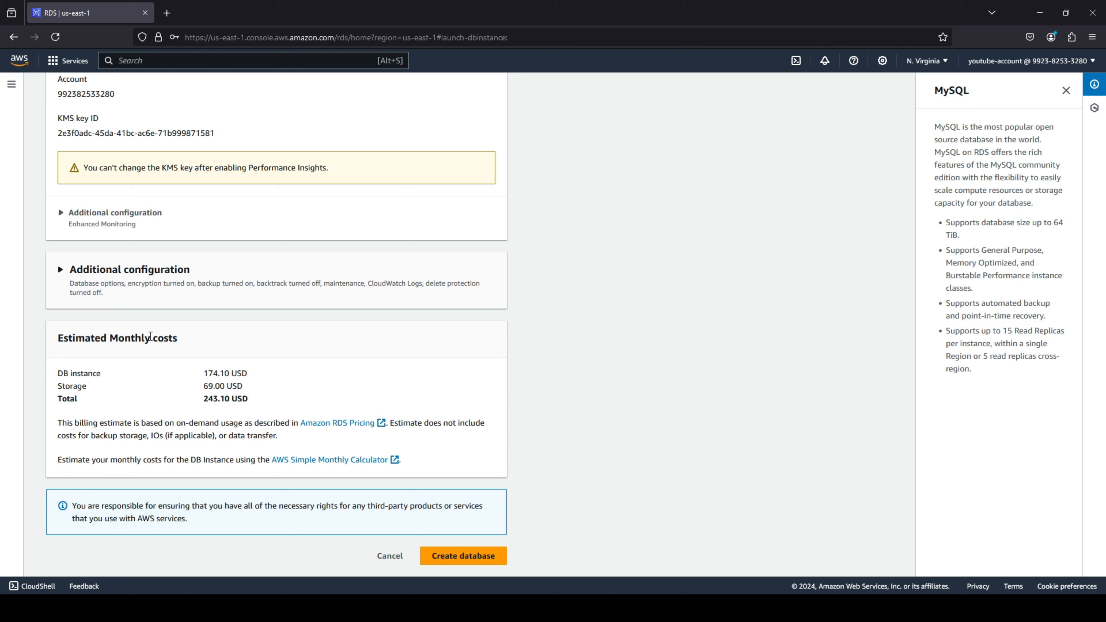
{"action": "left_click", "coordinate": [492, 556]}
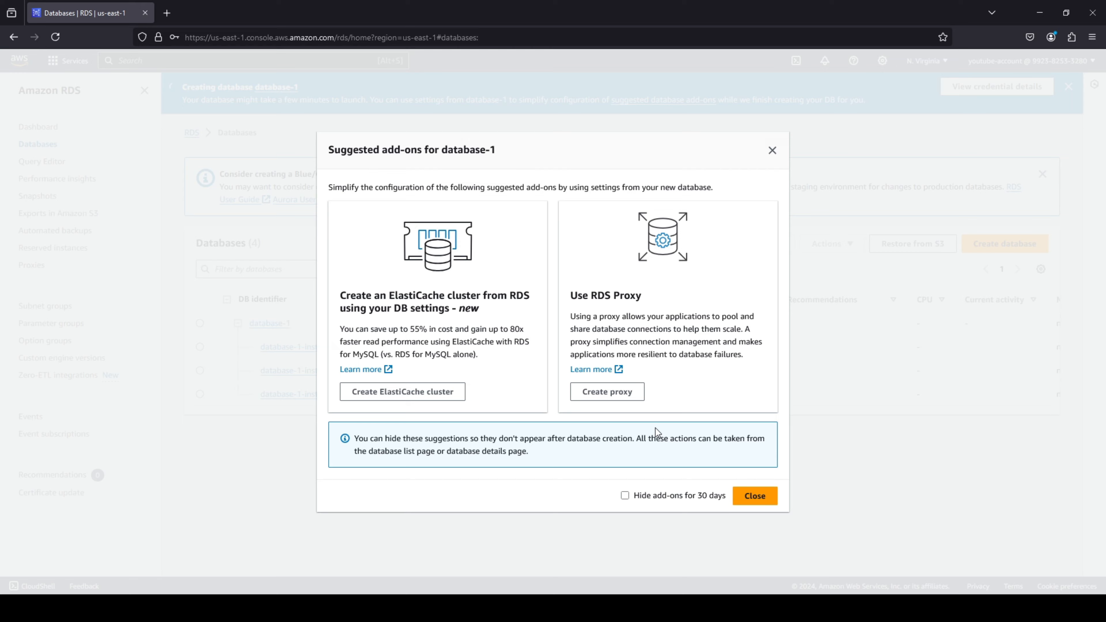
{"action": "left_click", "coordinate": [756, 496]}
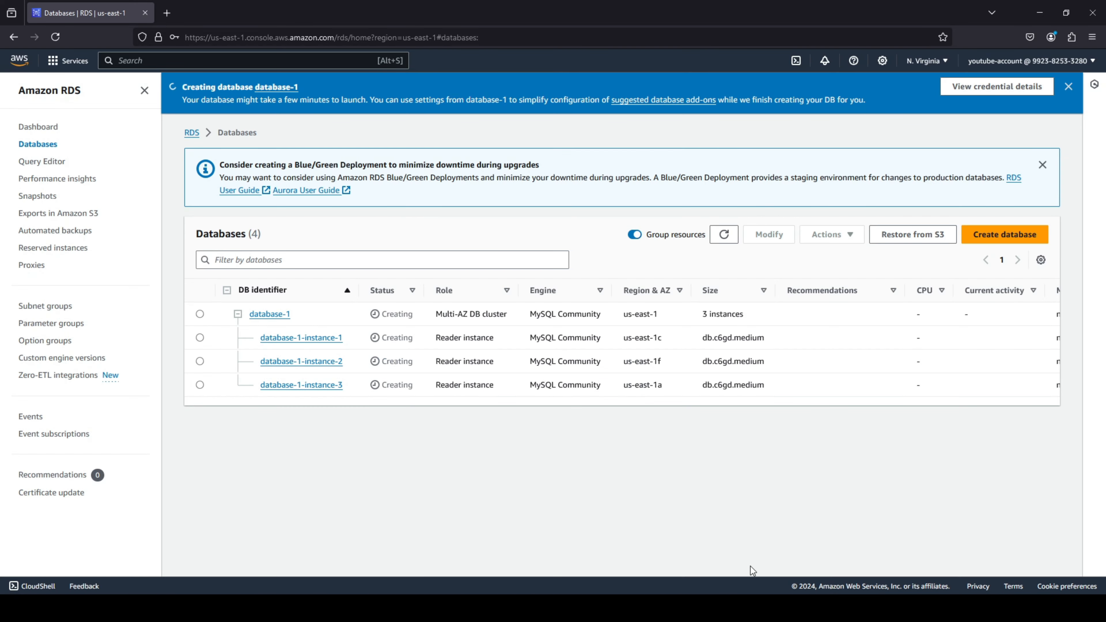